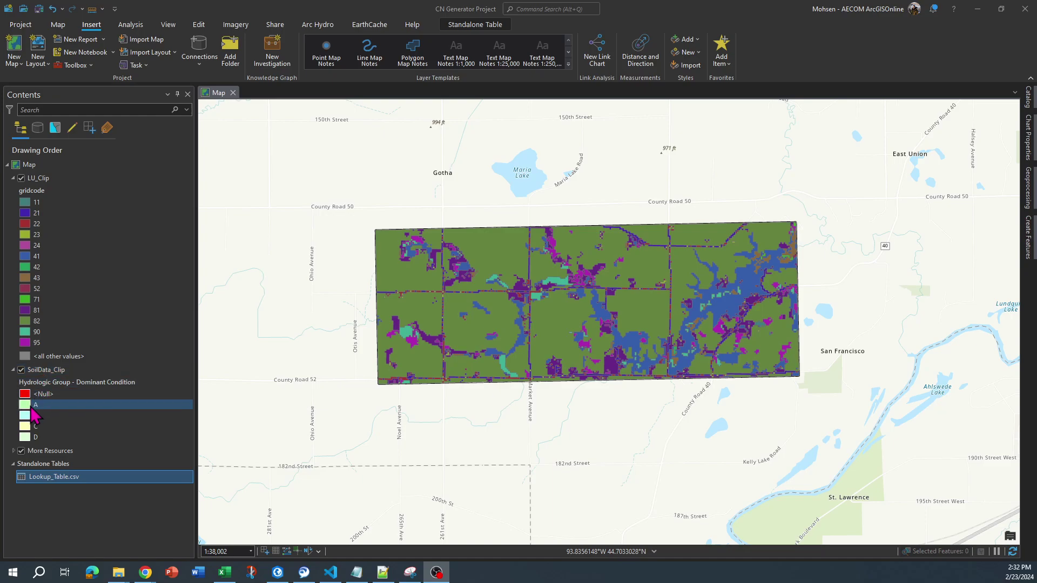
- Hide the LU_Clip layer so SoilData_Clip's hydrologic groups A–D and Null show
left_click(22, 178)
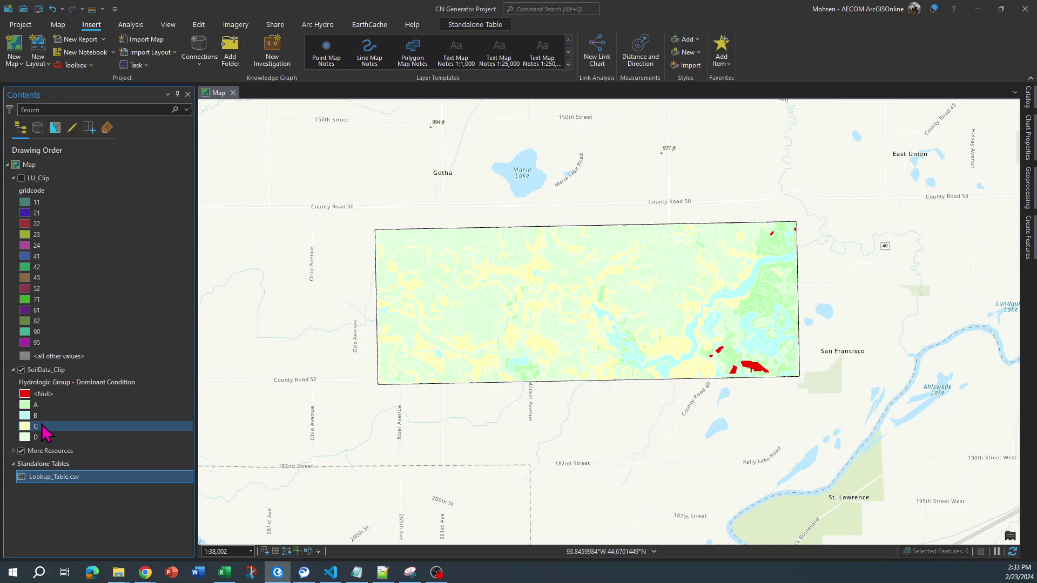
- Bring up the context menu for the Lookup_Table.csv standalone table
right_click(63, 478)
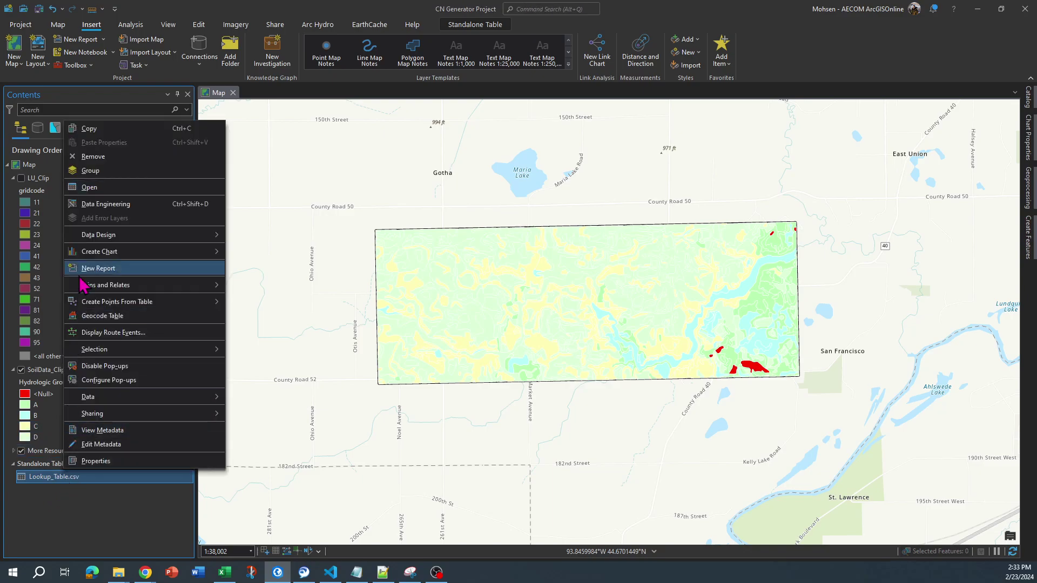
left_click(97, 193)
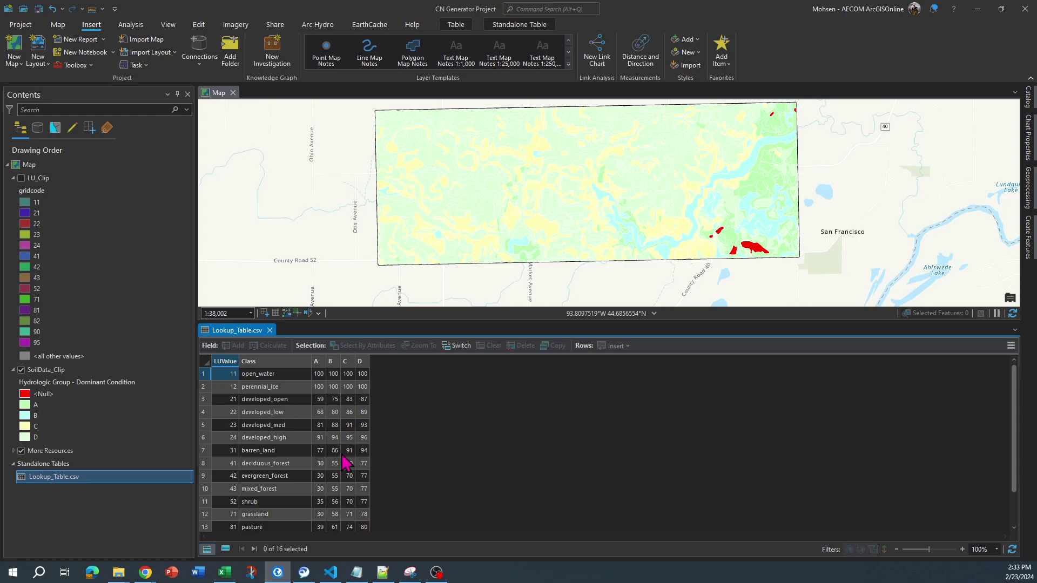
scroll(337, 419, "down", 1)
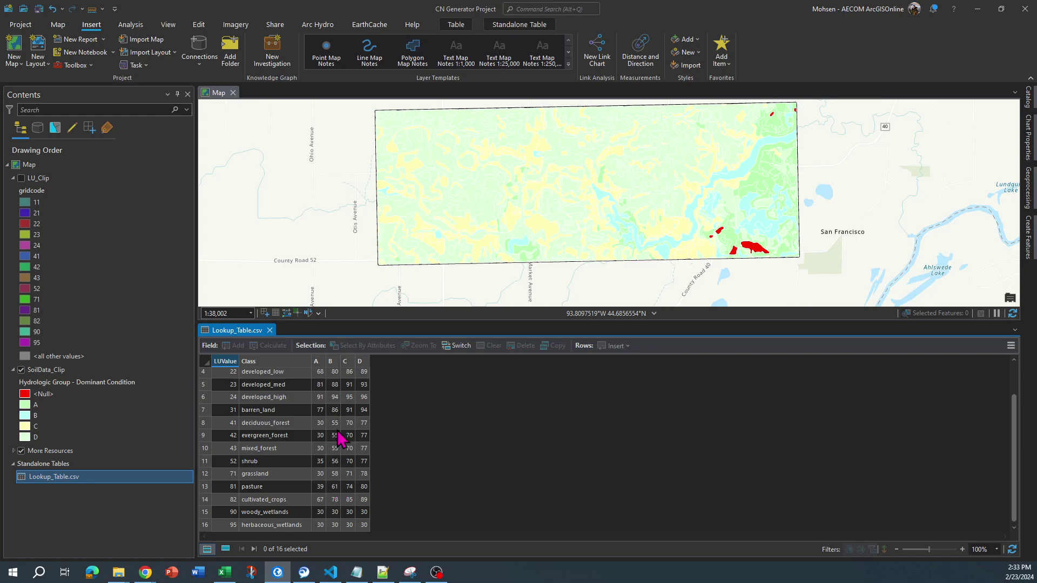
mouse_move(332, 362)
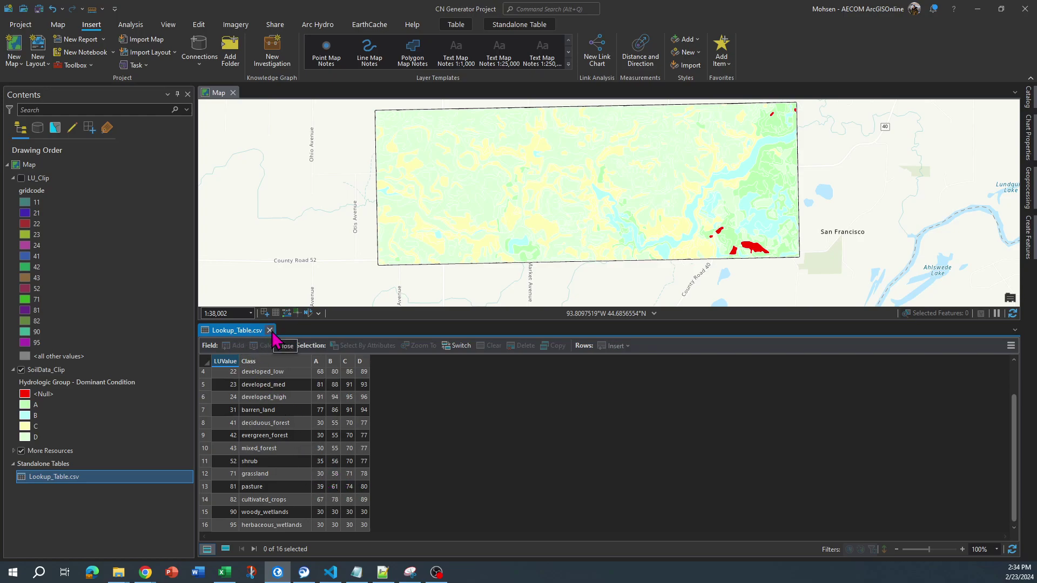
left_click(270, 330)
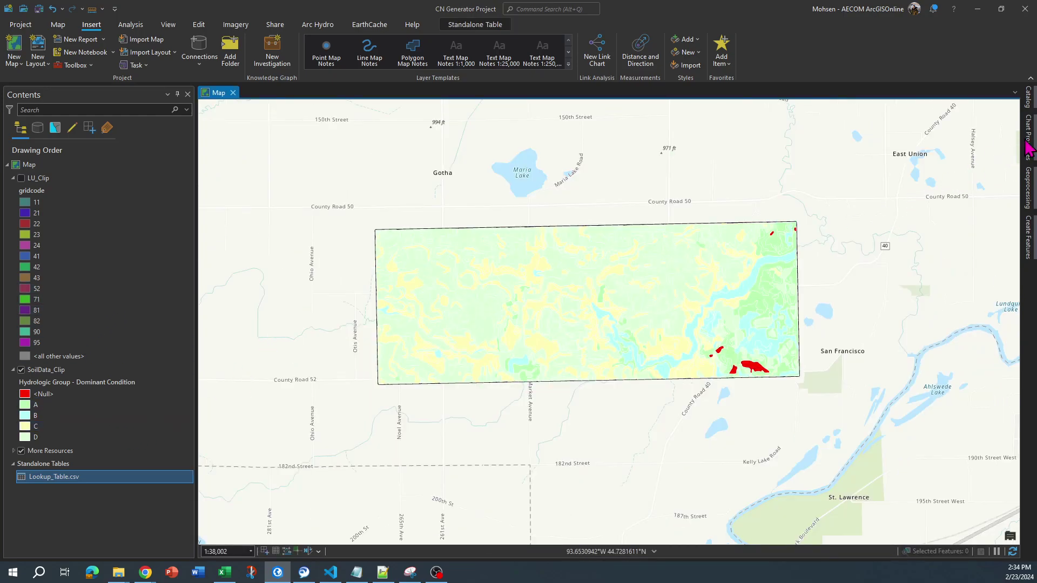
- Open the SCS Curve Number Generator script tool from Catalog Favorites
mouse_move(1028, 142)
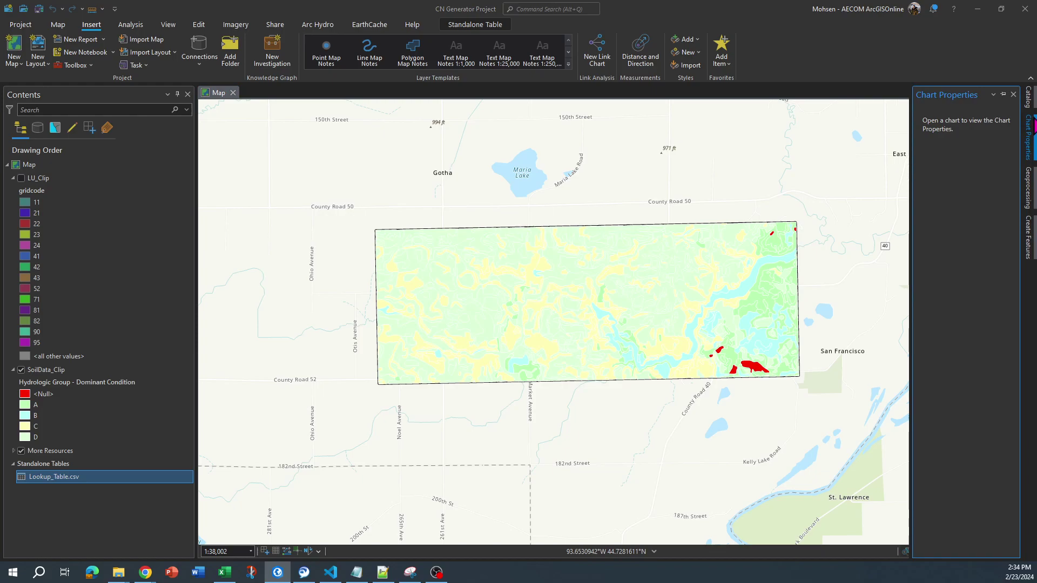
mouse_move(1028, 98)
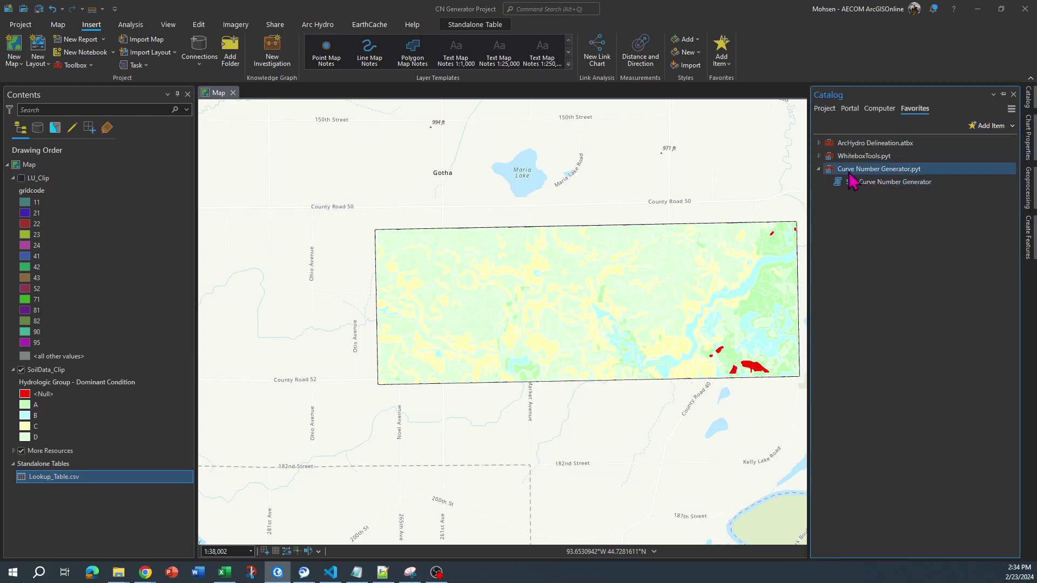
left_click(925, 183)
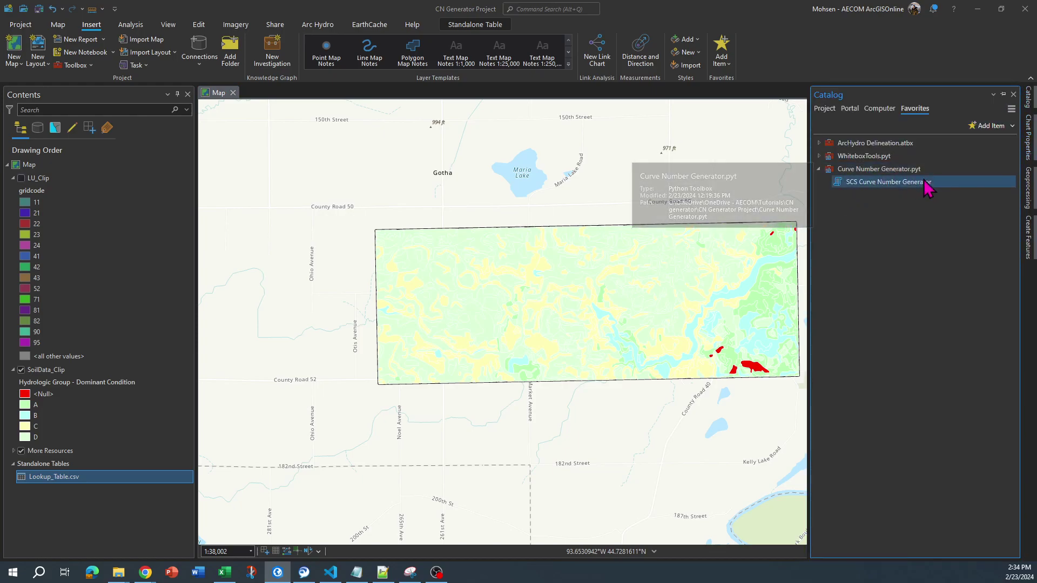
right_click(884, 184)
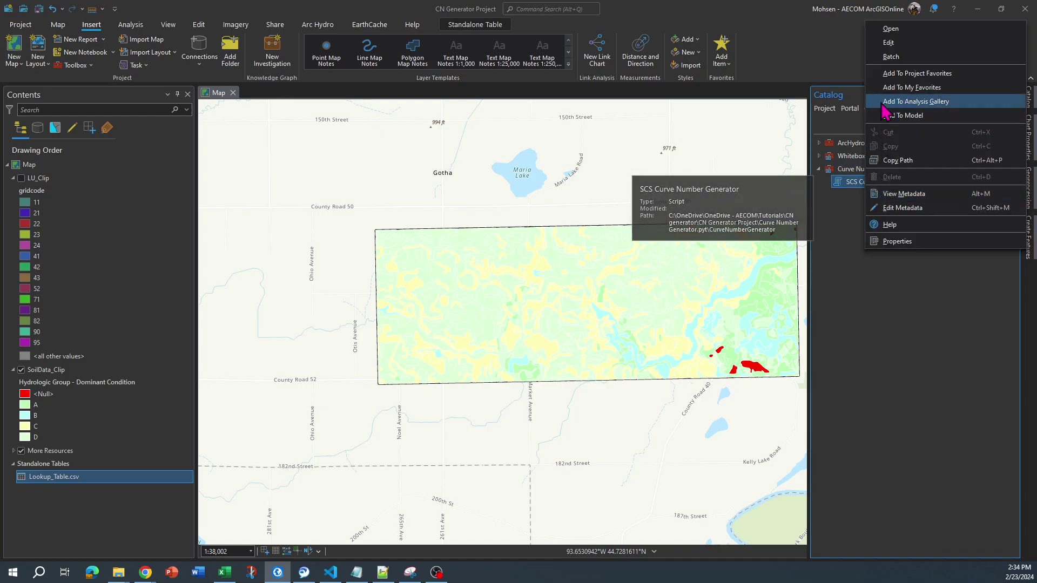
left_click(890, 29)
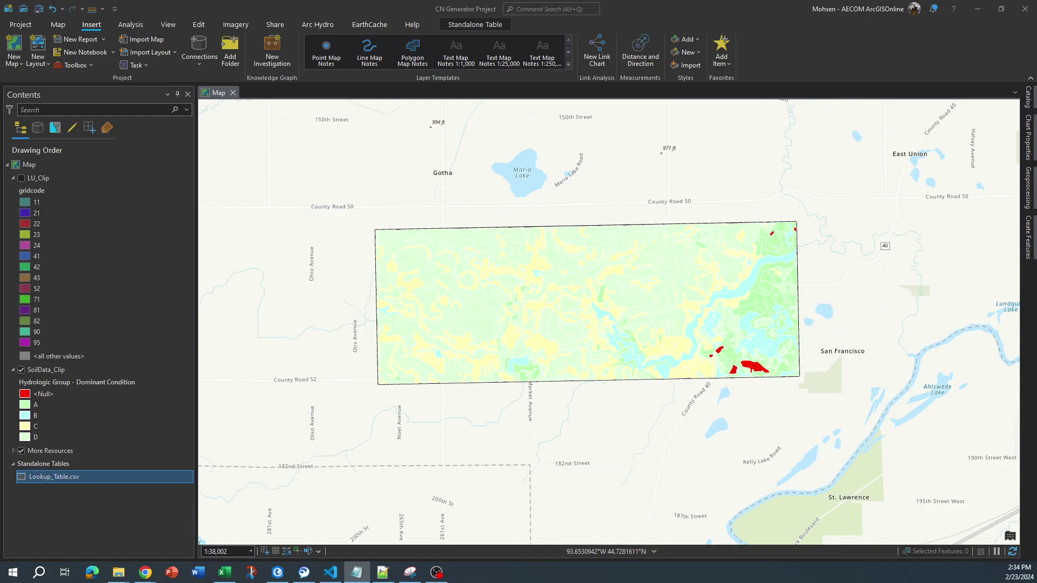
- Pin the tool's Geoprocessing pane beside the map and focus the Output Directory field
left_click(1026, 199)
left_click(1002, 94)
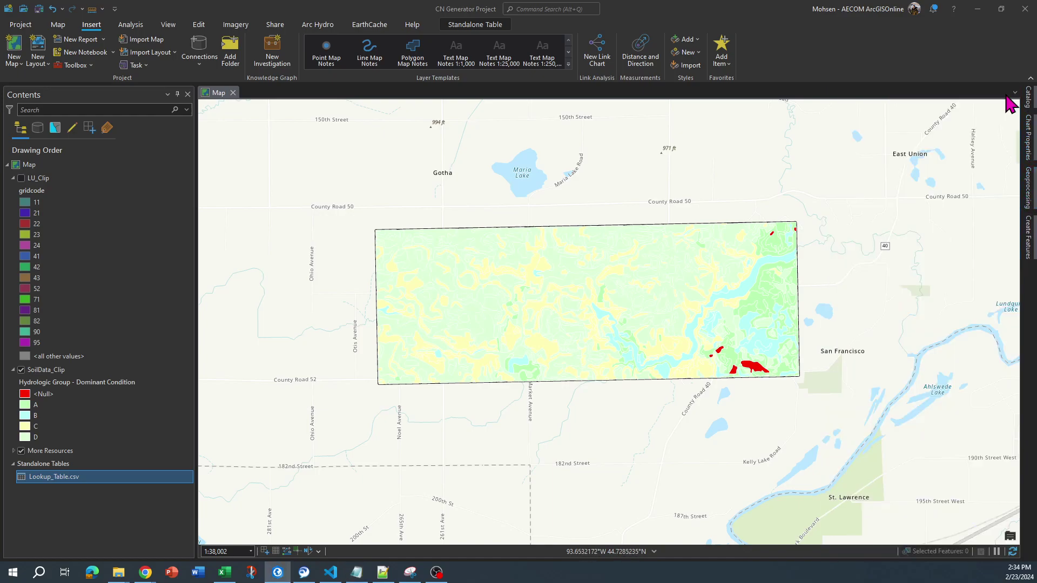
left_click(822, 154)
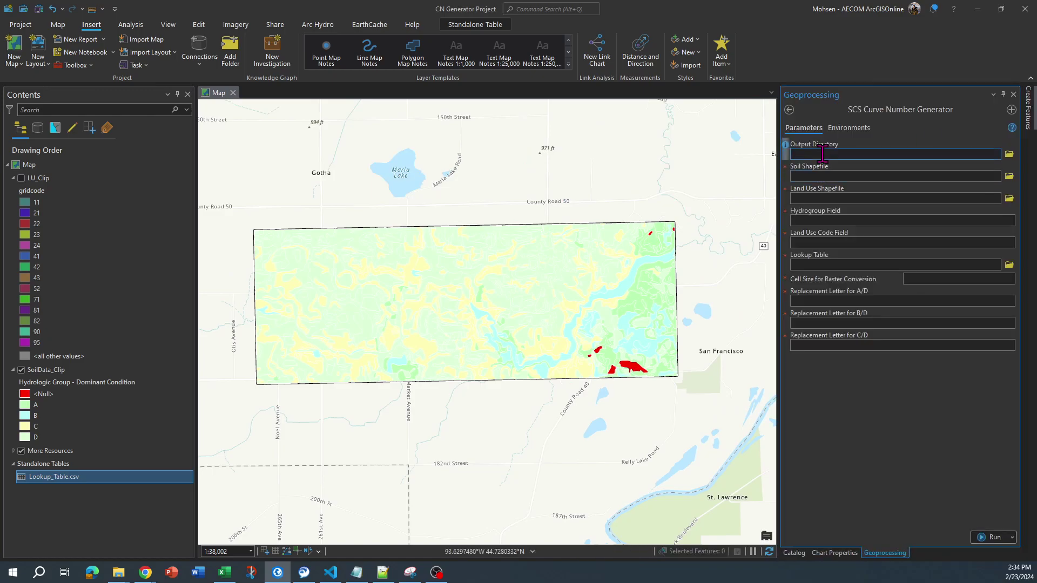
- Paste 'test' as Output Directory and browse to SoilData_Clip as the Soil Shapefile
key("ctrl+v")
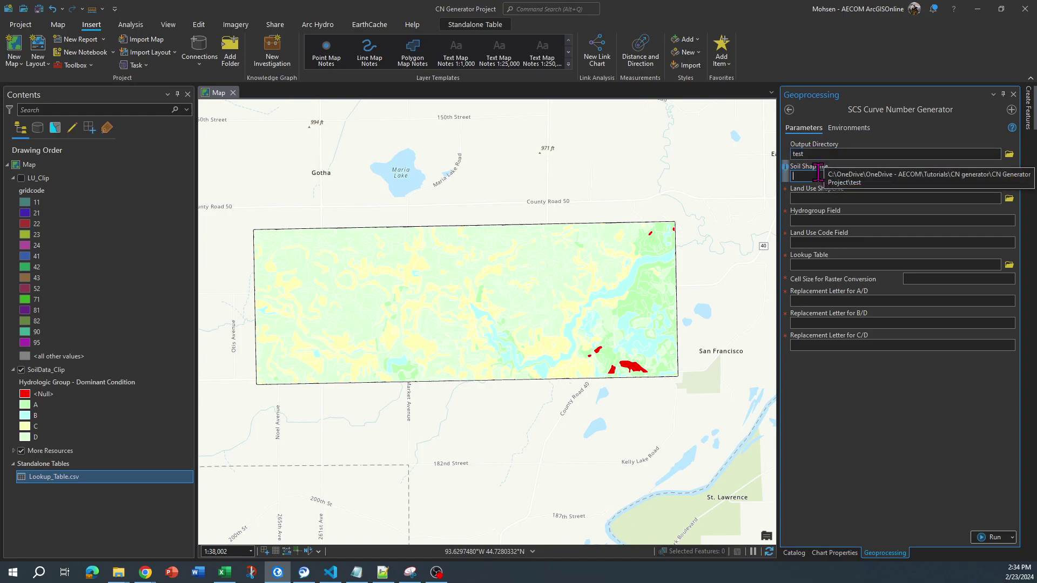
left_click(792, 177)
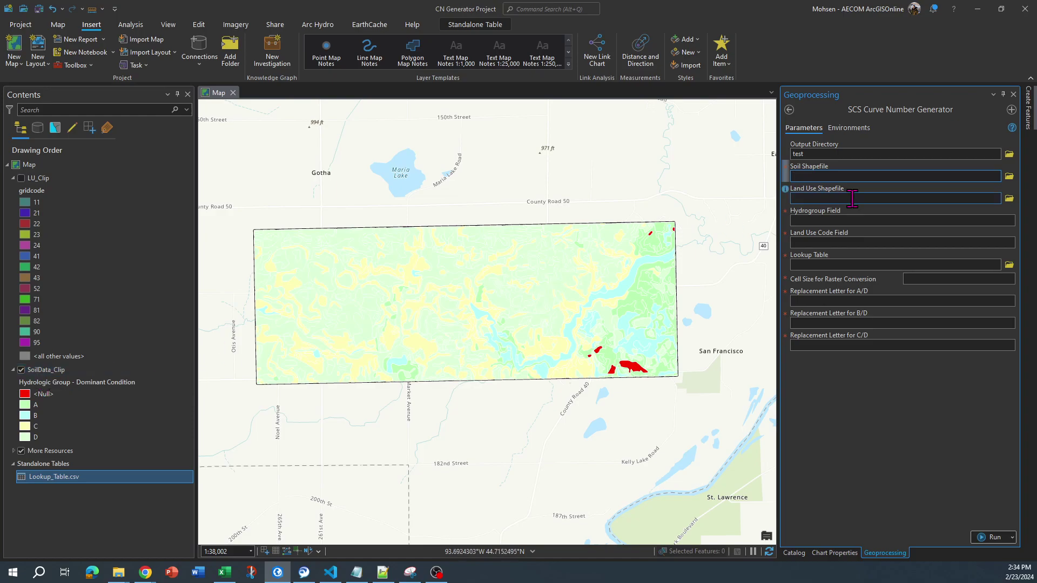
left_click(1009, 176)
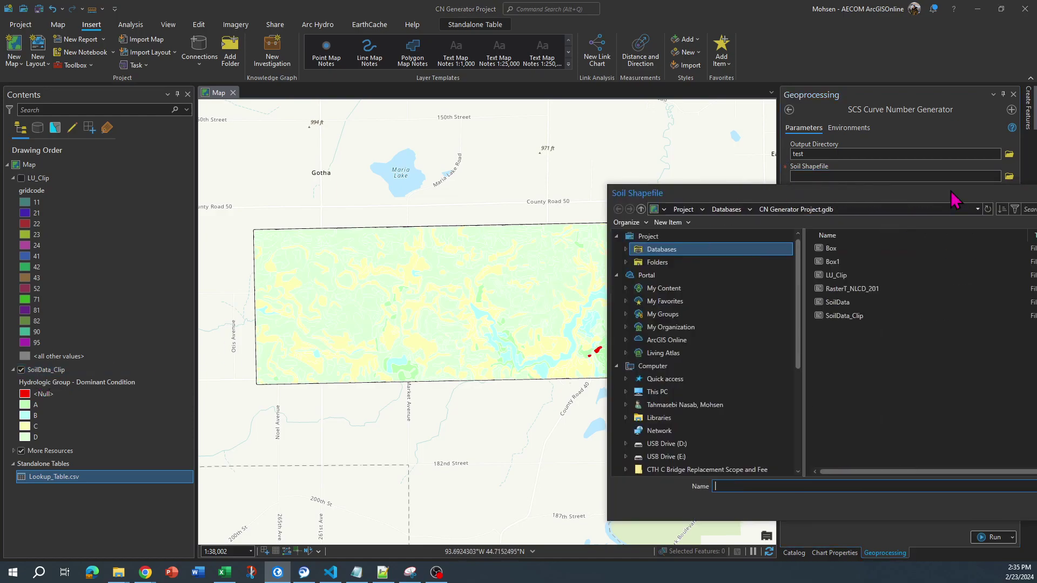
left_click_drag(951, 198, 601, 194)
left_click(489, 309)
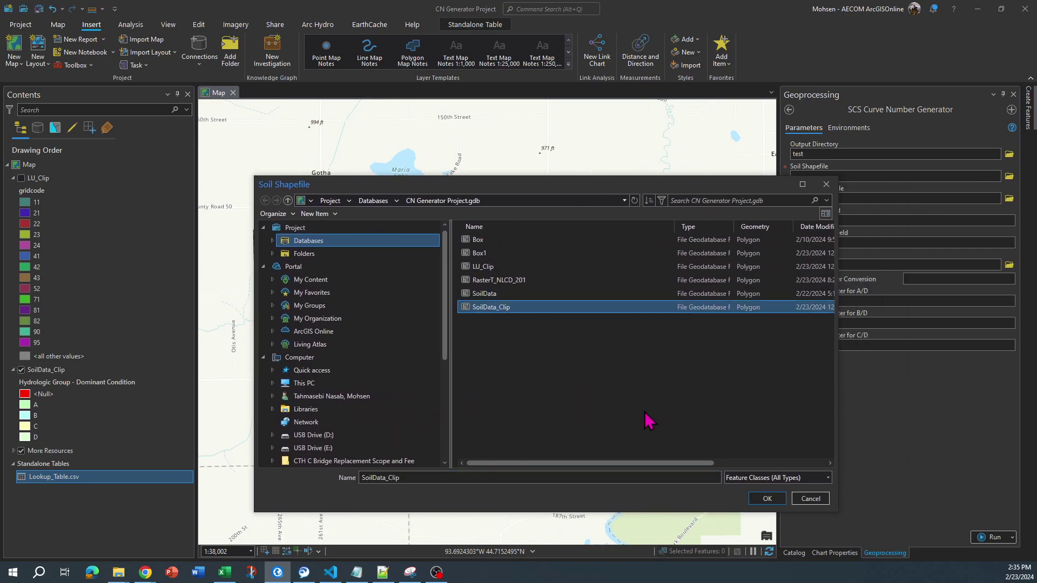
left_click(767, 498)
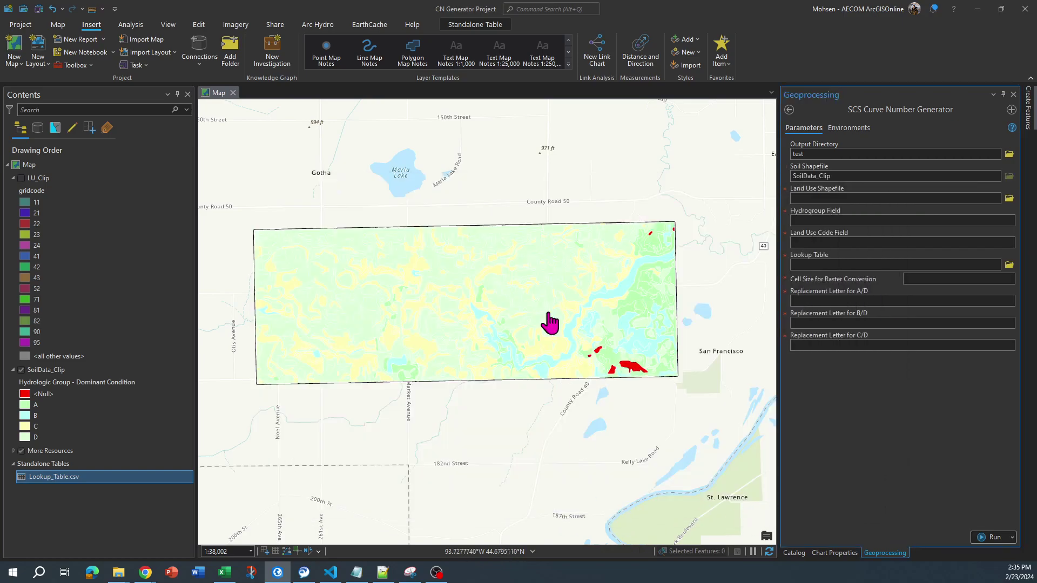
- Browse to LU_Clip as the Land Use Shapefile
left_click(1008, 198)
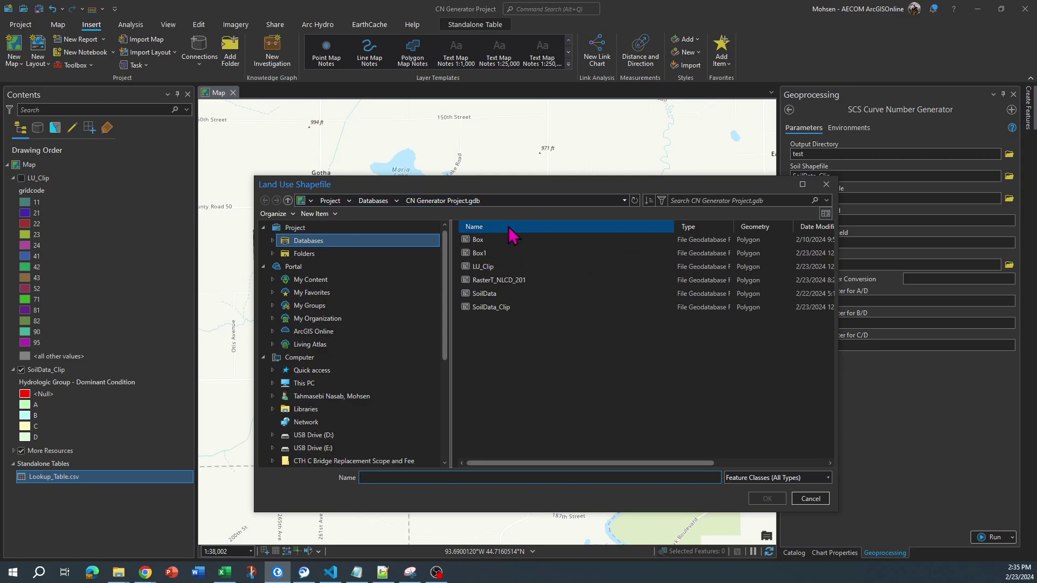
left_click(494, 266)
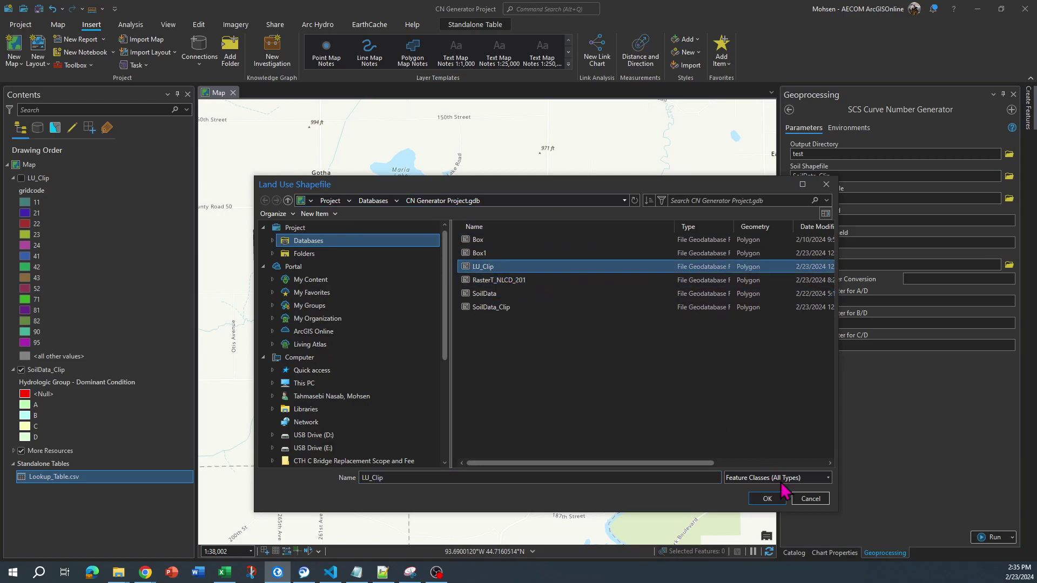
left_click(767, 498)
left_click(817, 222)
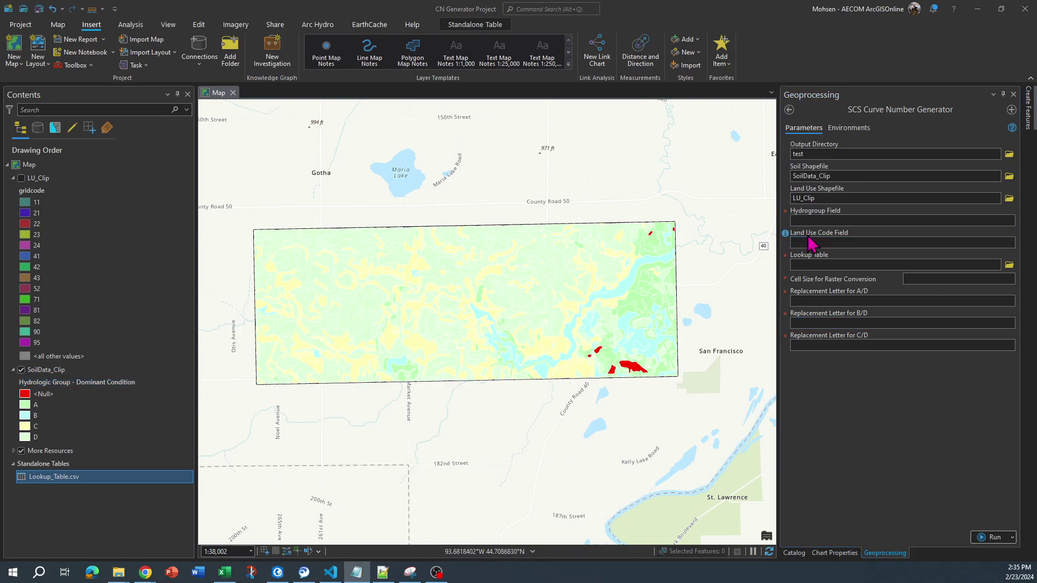
- Set the hydrologic group field to hydgrpdcd and the Land Use Code Field to gridcode
left_click(828, 221)
type("hydgrpdcd")
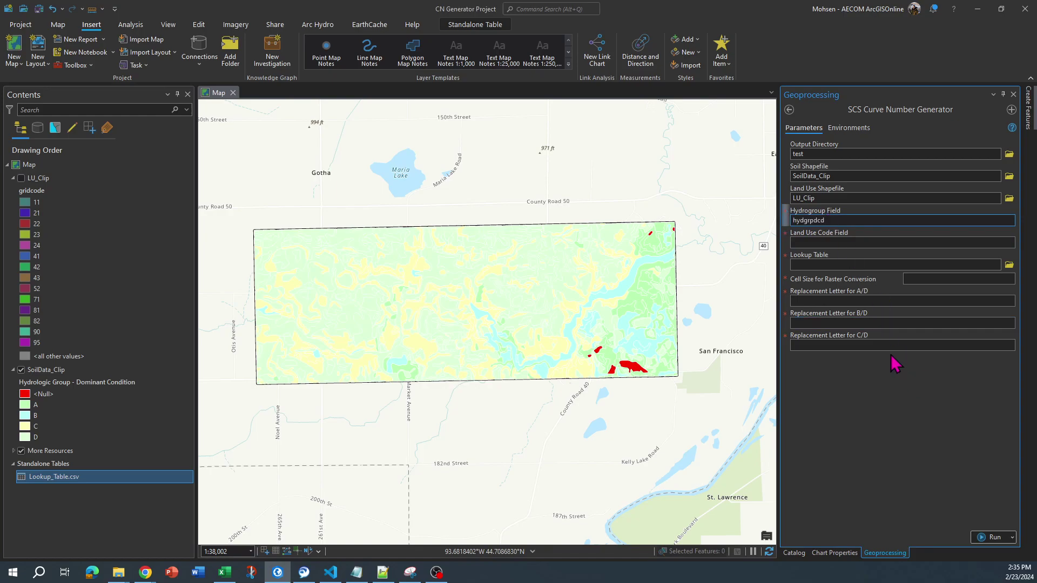
left_click(824, 241)
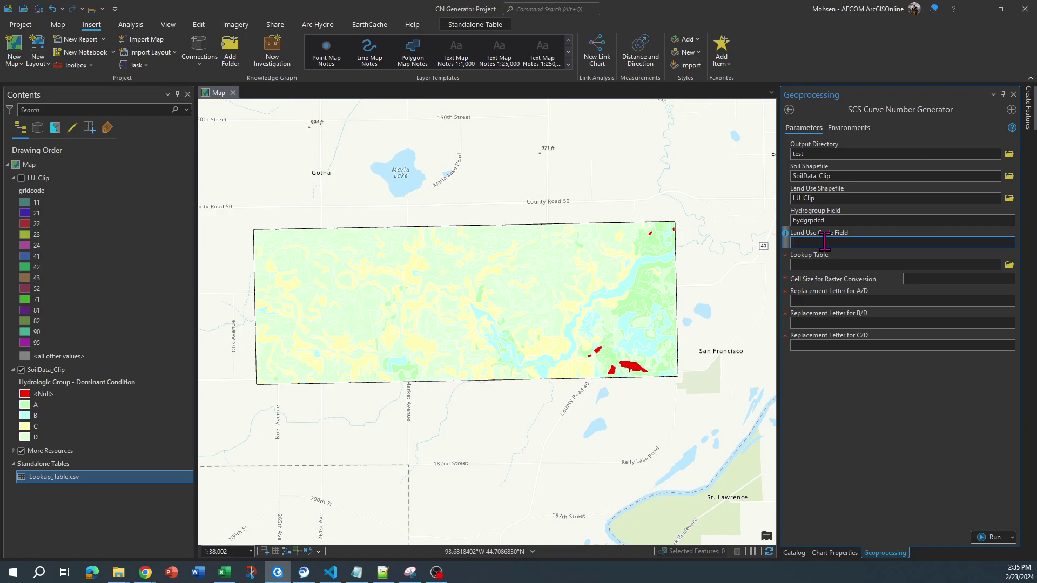
key("alt+Tab")
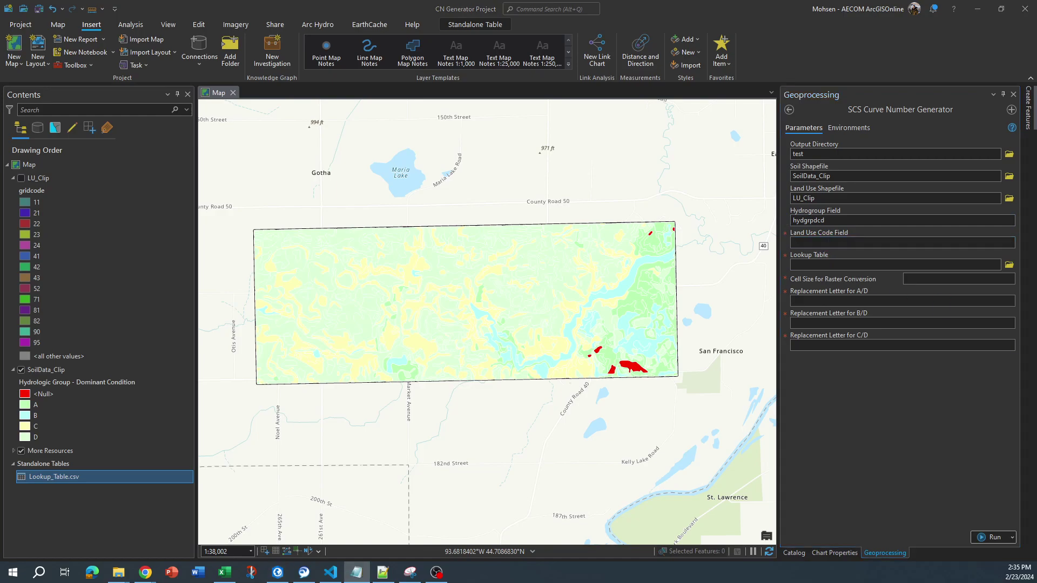
left_click(824, 242)
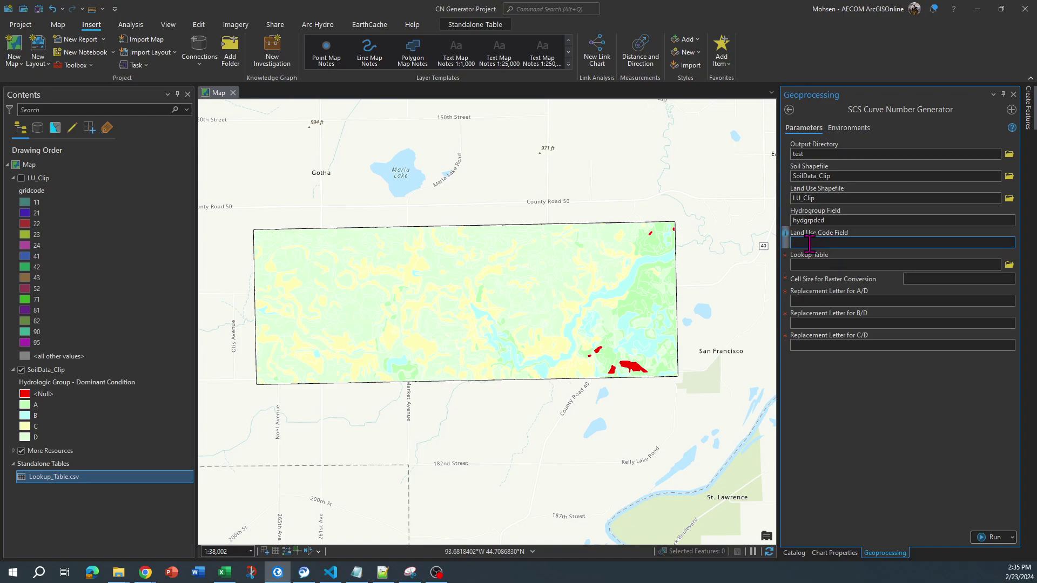
type("gridcode")
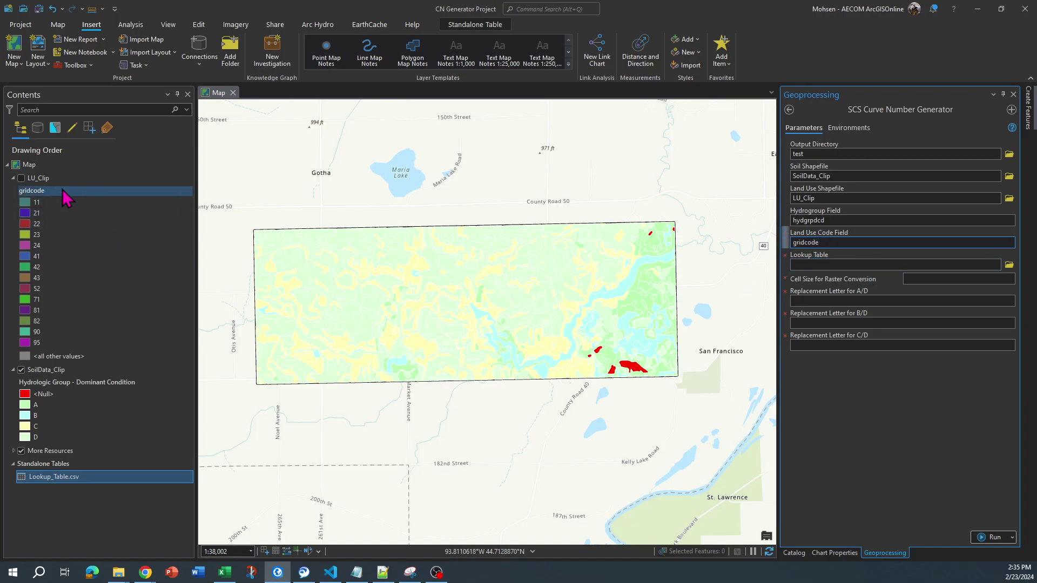
- Paste the Lookup_Table.csv path, set cell size 100, and enter D for A/D, B/D, C/D
left_click(844, 265)
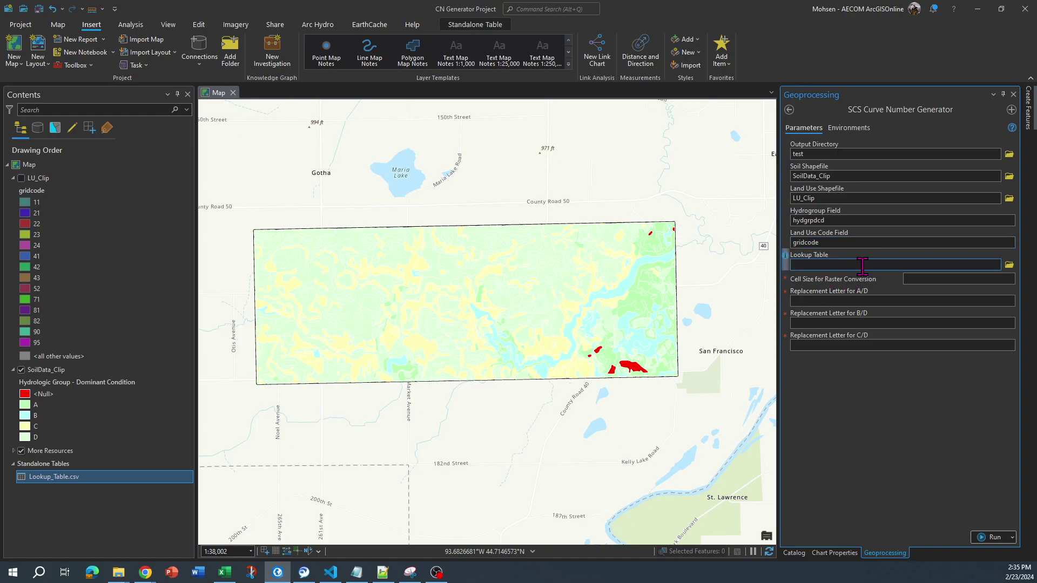
key("alt+Tab")
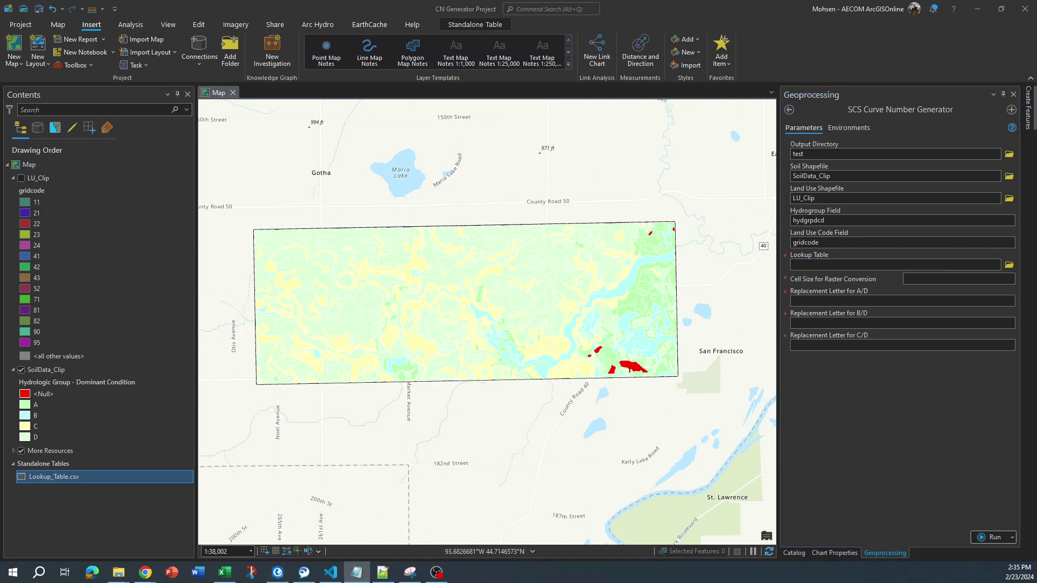
left_click(819, 265)
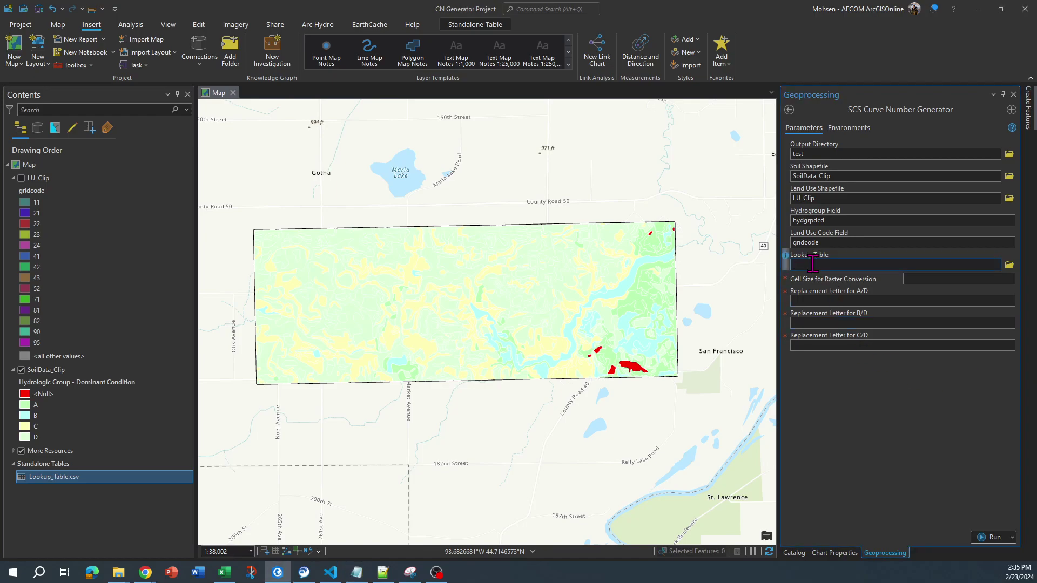
key("ctrl+v")
left_click(936, 279)
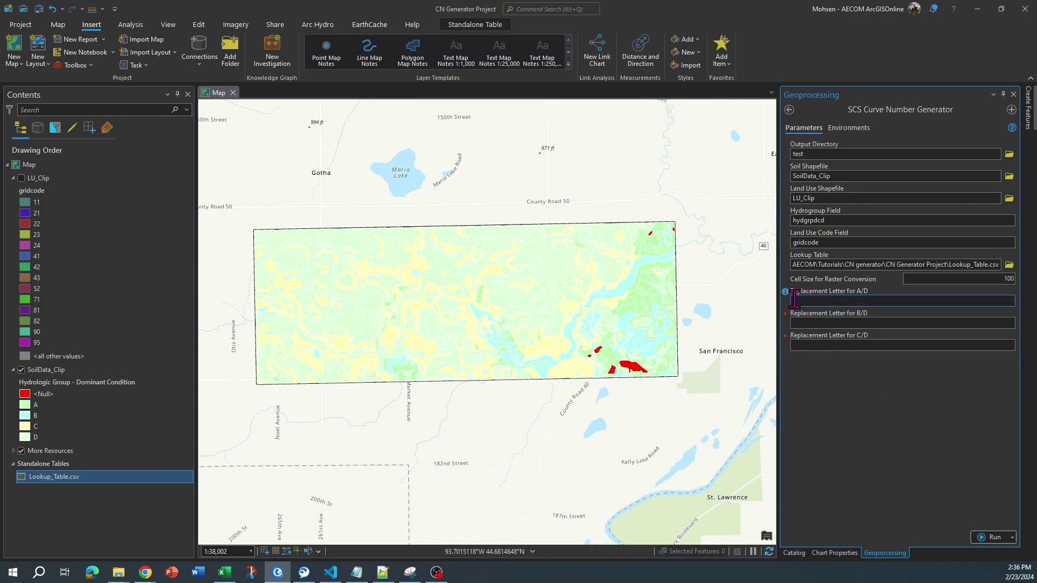
left_click(854, 300)
key("Tab")
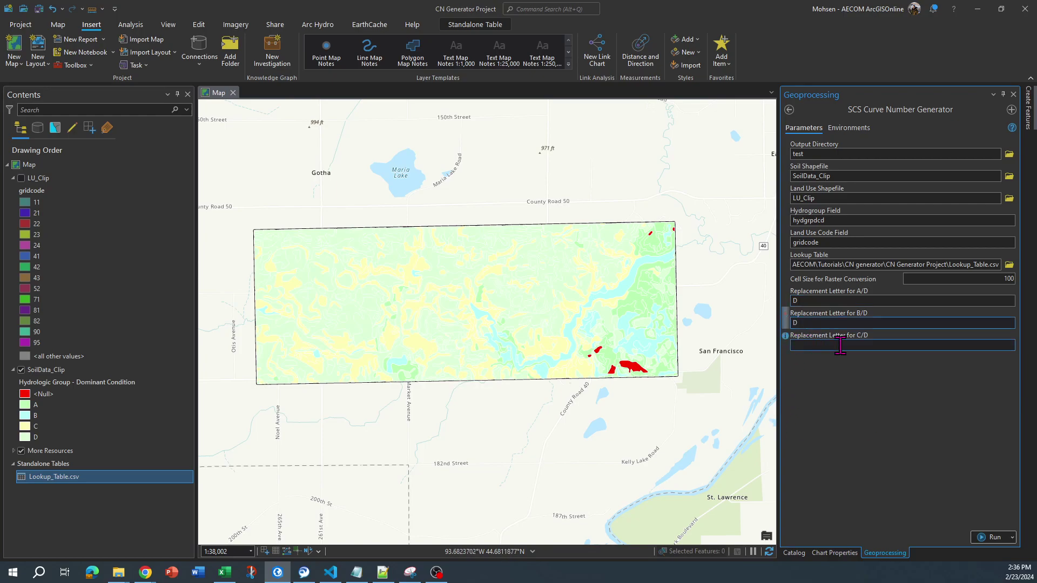
key("Tab")
key("Tab")
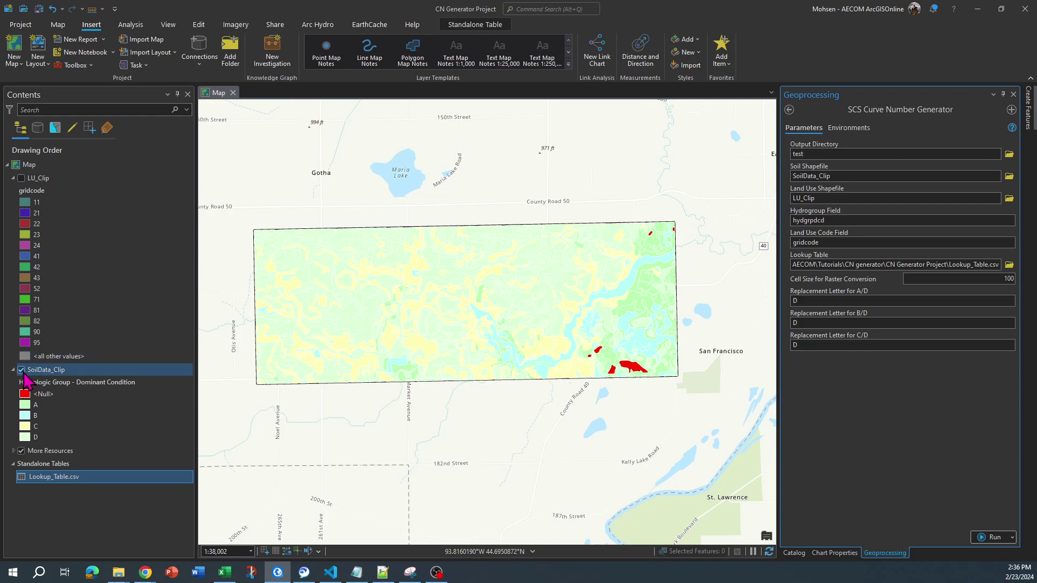
- Hide SoilData_Clip, run the tool to create CN_Raster.tif and CN_Polygons, then hide CN_Polygons
left_click(21, 370)
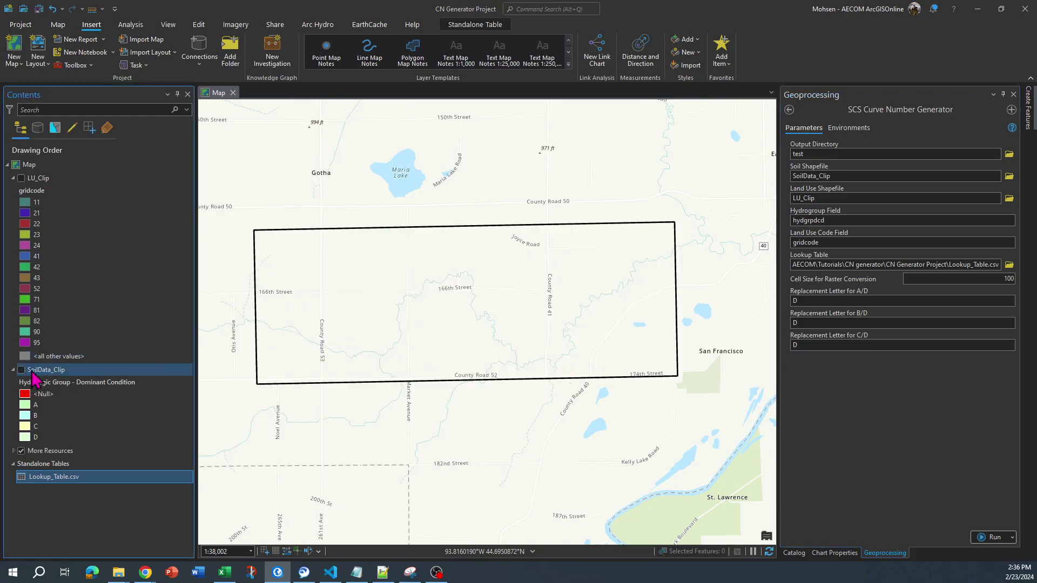
left_click(991, 538)
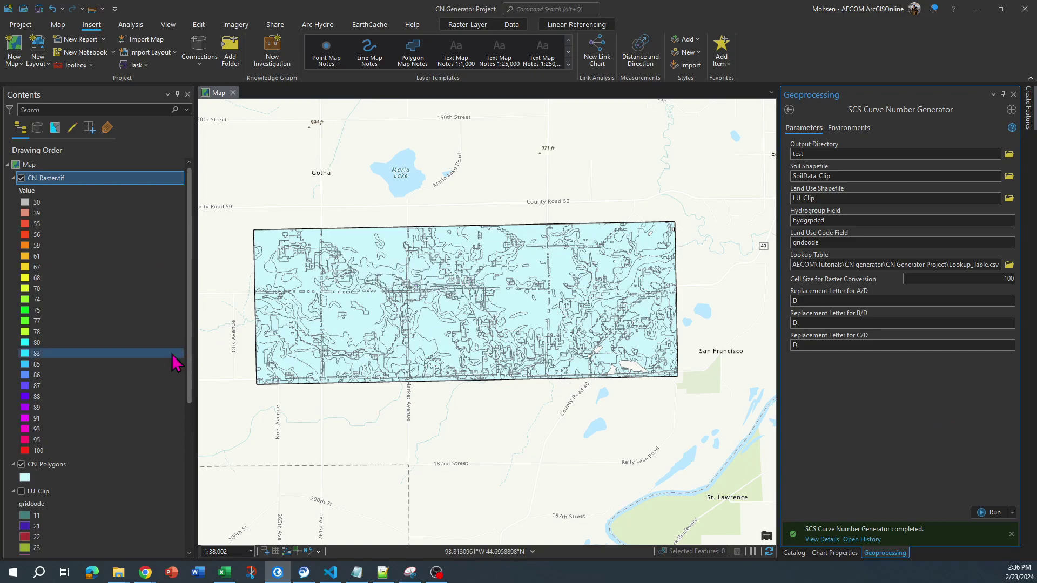
left_click(21, 464)
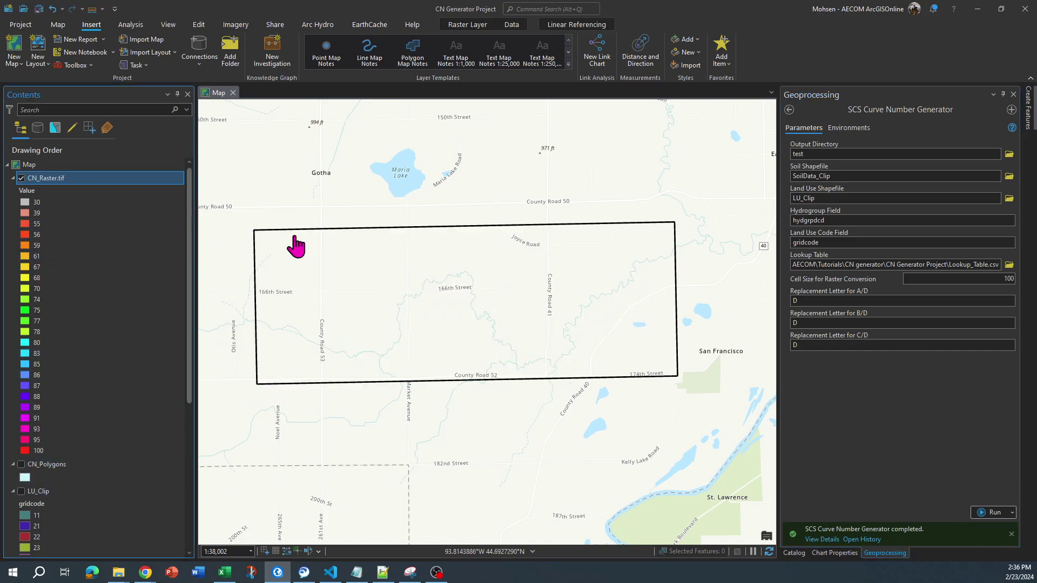
- Zoom out and back in to inspect CN_Raster.tif, then hide it and collapse its legend
scroll(395, 283, "down", 2)
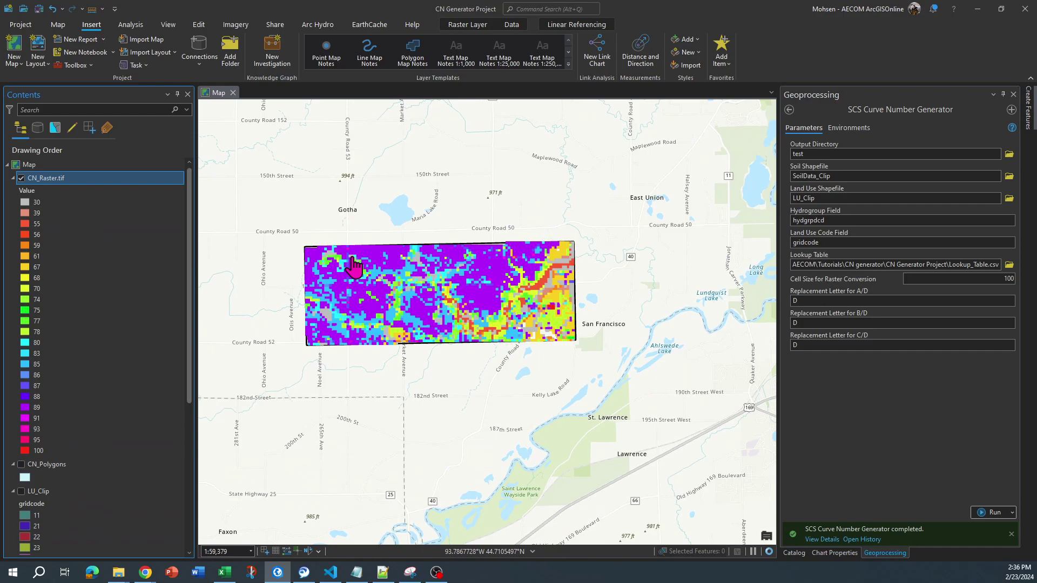
scroll(354, 264, "up", 2)
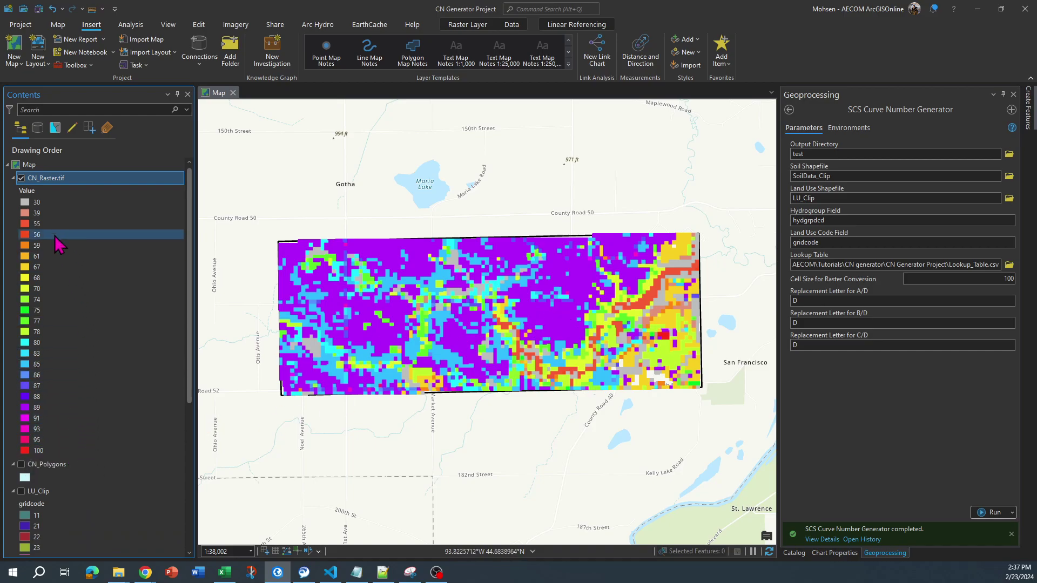
scroll(519, 302, "down", 2)
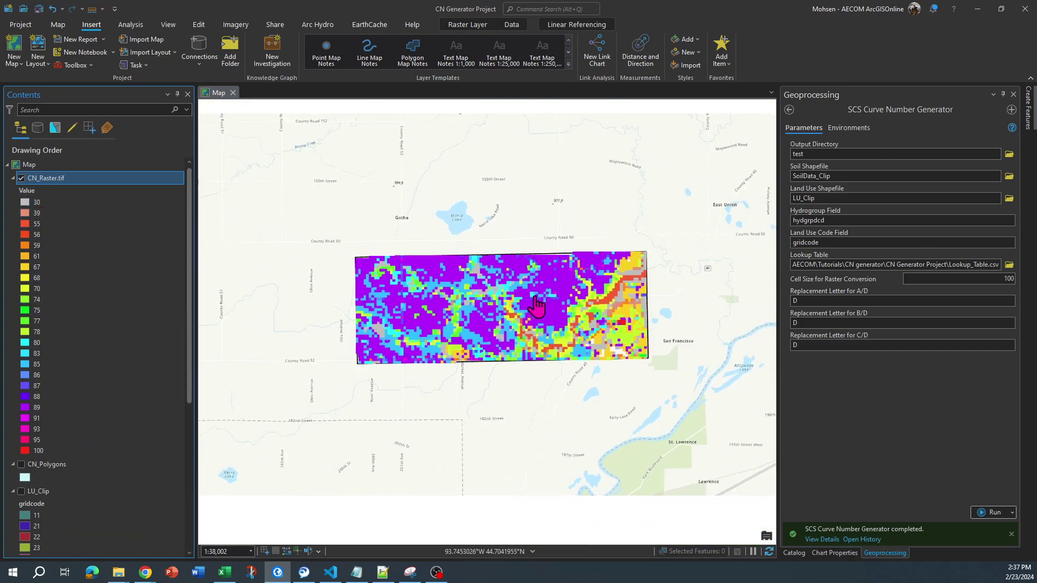
scroll(517, 304, "up", 2)
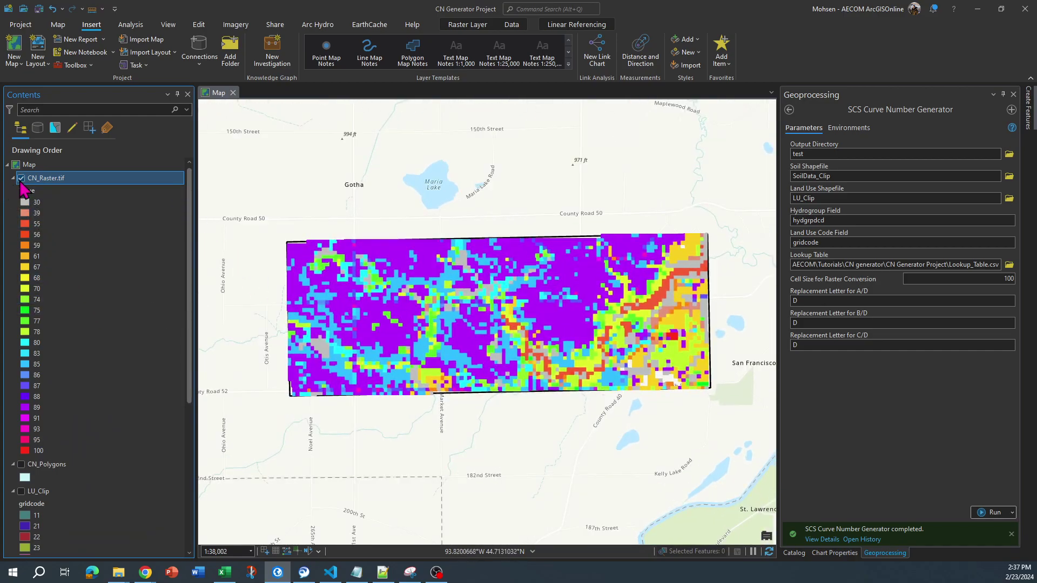
left_click(20, 178)
left_click(13, 178)
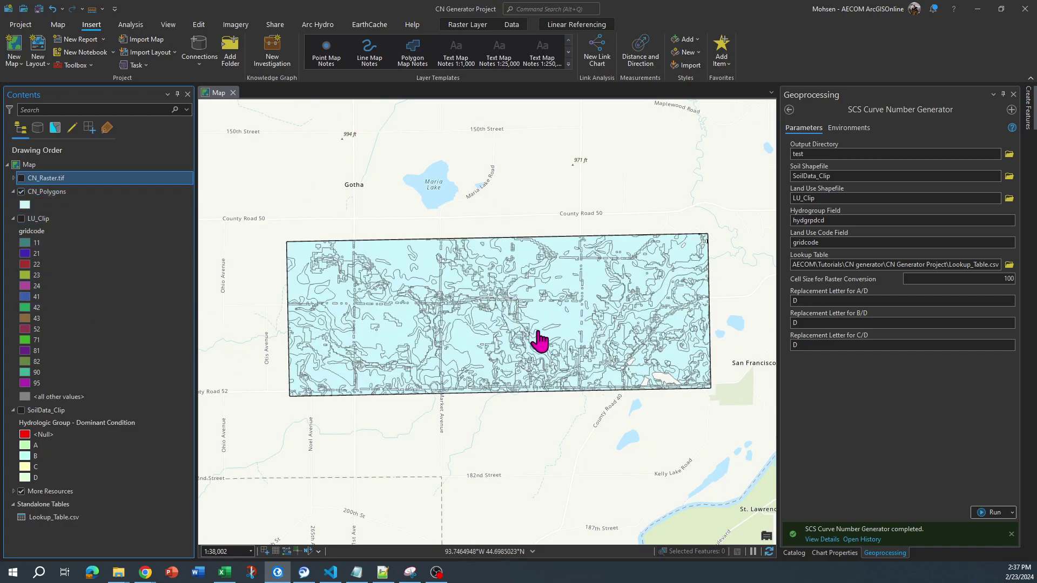
- Open the CN_Polygons attribute table, check one polygon's CN pop-up, then show CN_Raster.tif instead
right_click(39, 197)
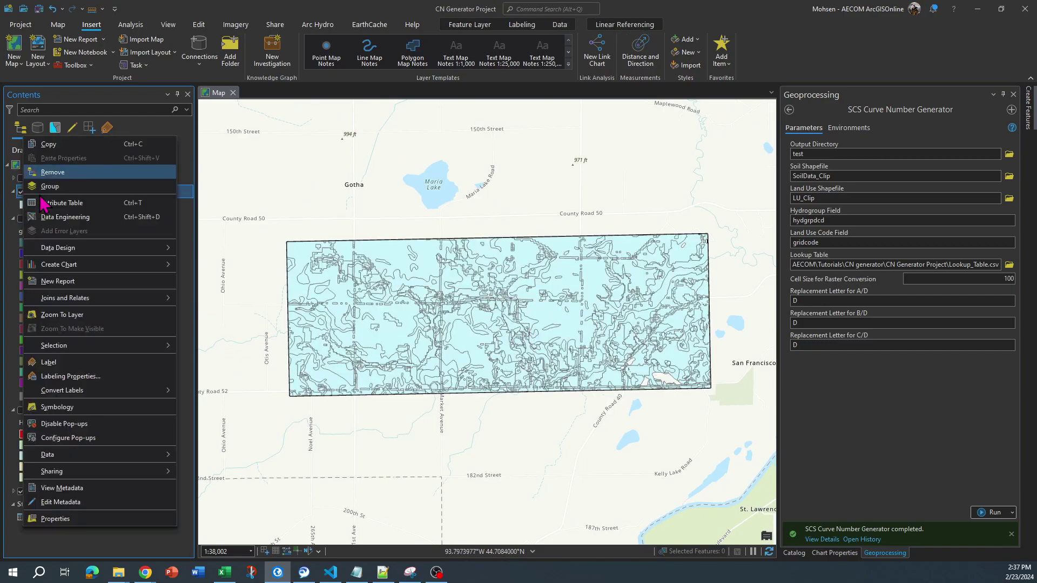
left_click(46, 201)
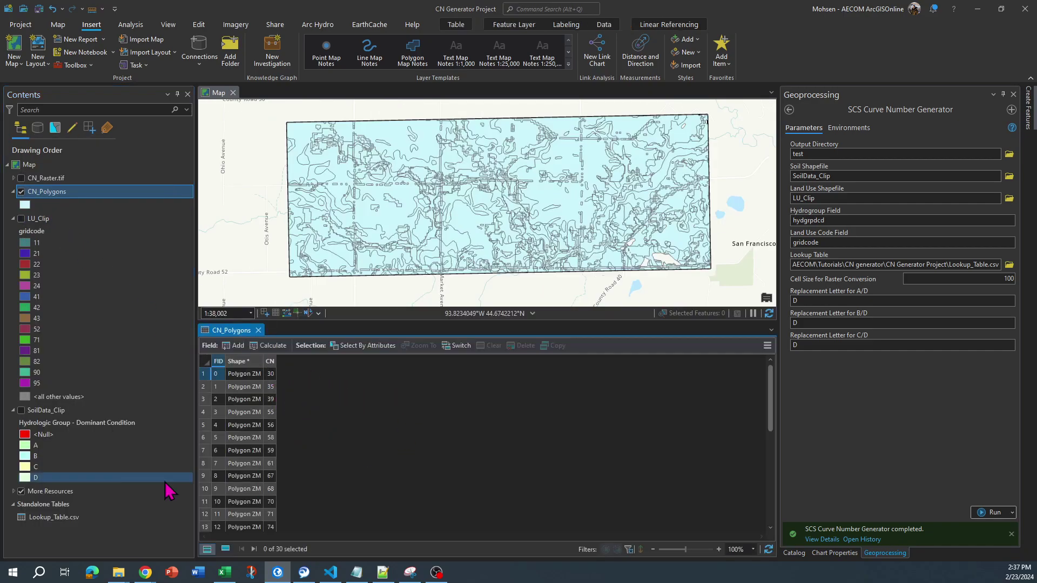
left_click(388, 218)
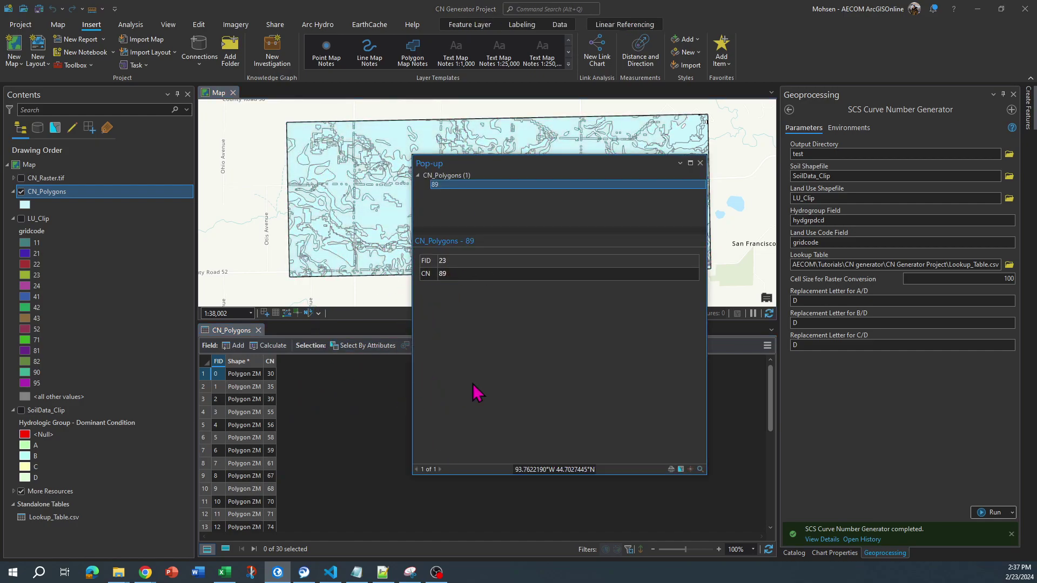
left_click(699, 163)
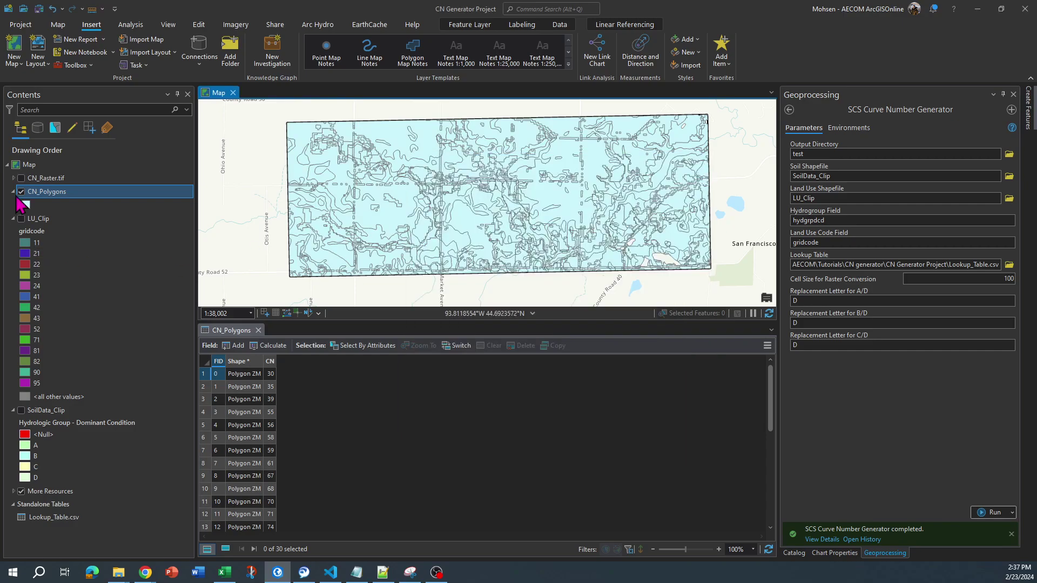
left_click(21, 191)
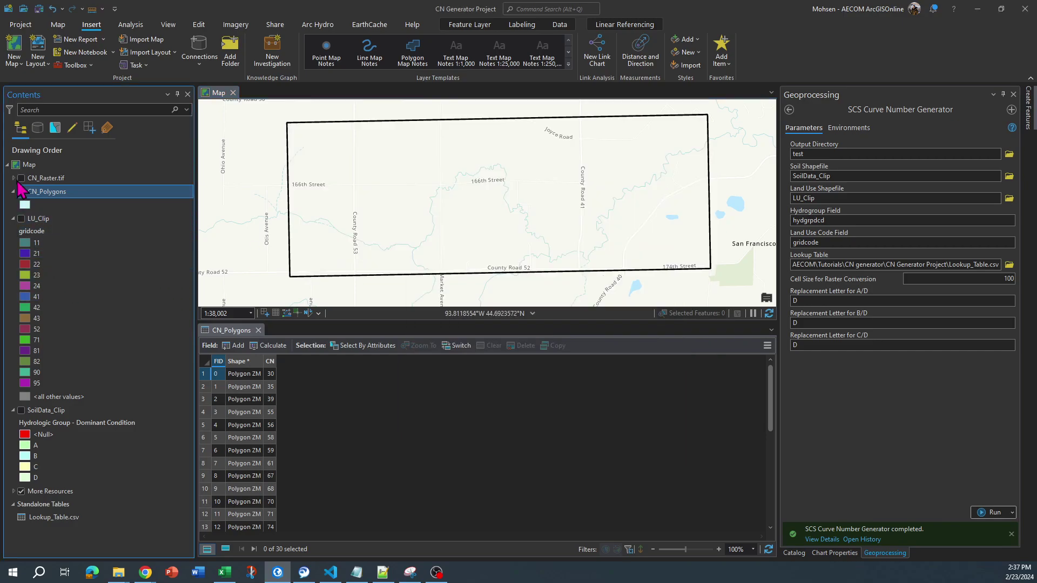
left_click(22, 178)
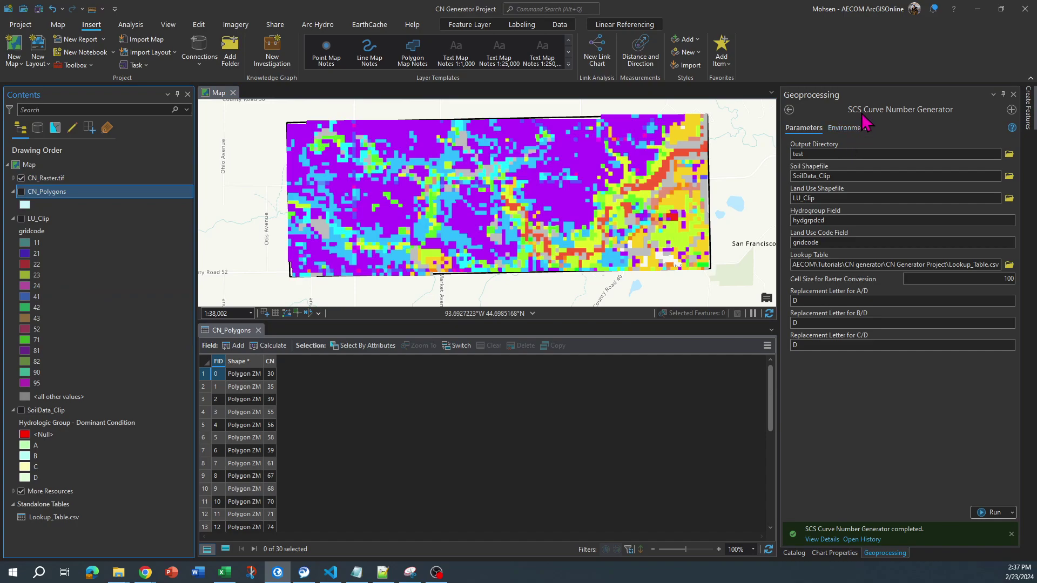